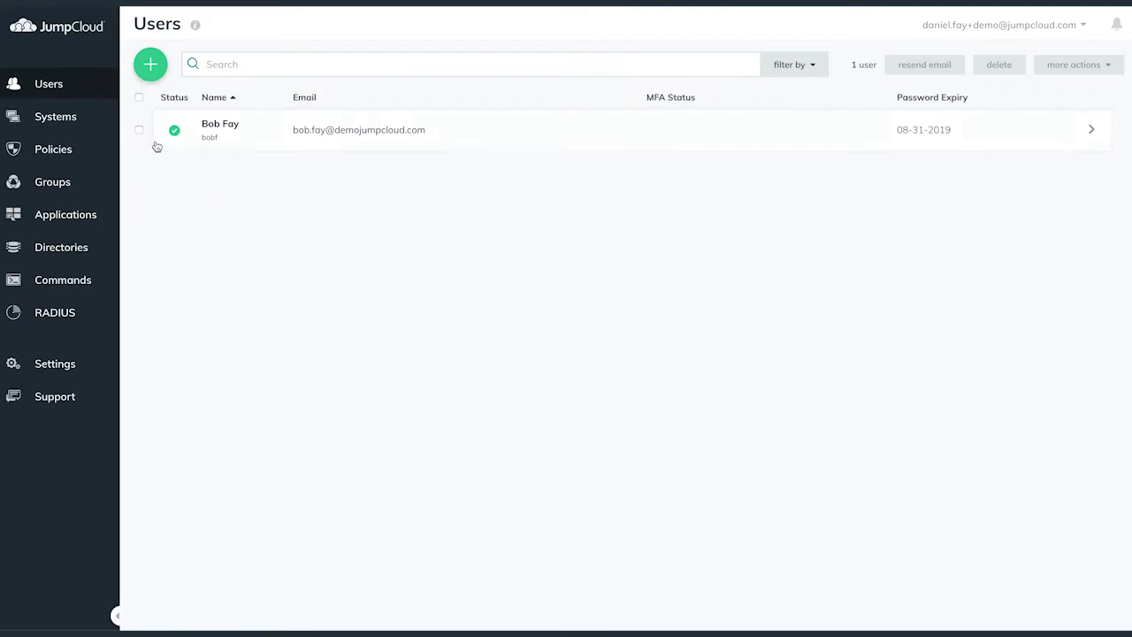
- Go to the Systems page, which currently lists 0 systems
{"action": "left_click", "coordinate": [93, 118]}
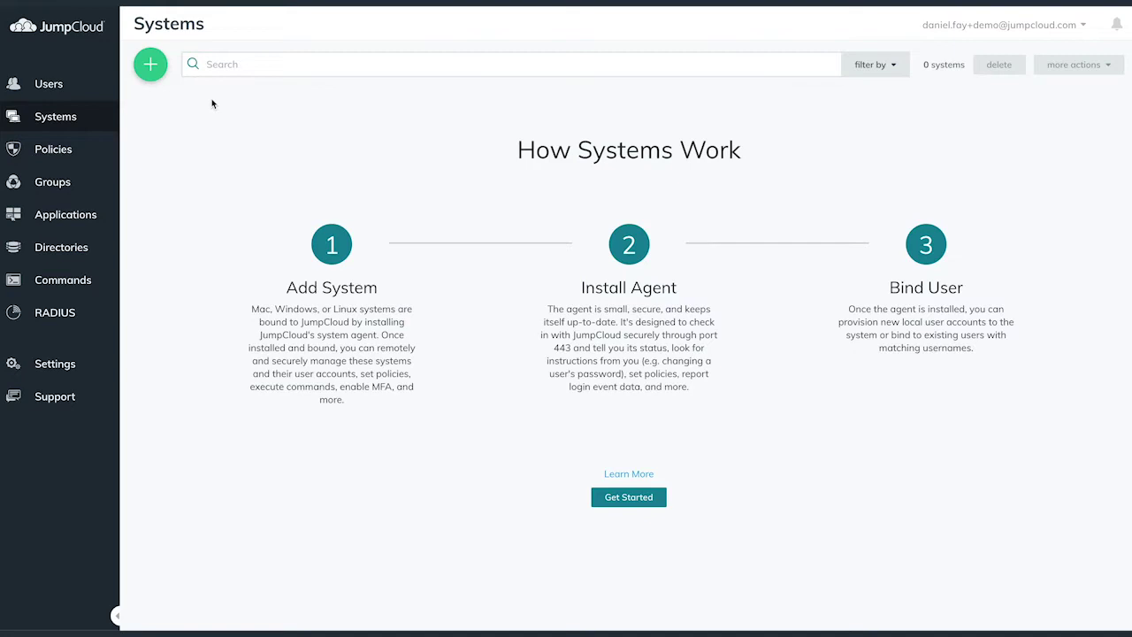
- Download the Windows agent installer and copy the Windows connect key from the new-system panel
{"action": "left_click", "coordinate": [149, 65]}
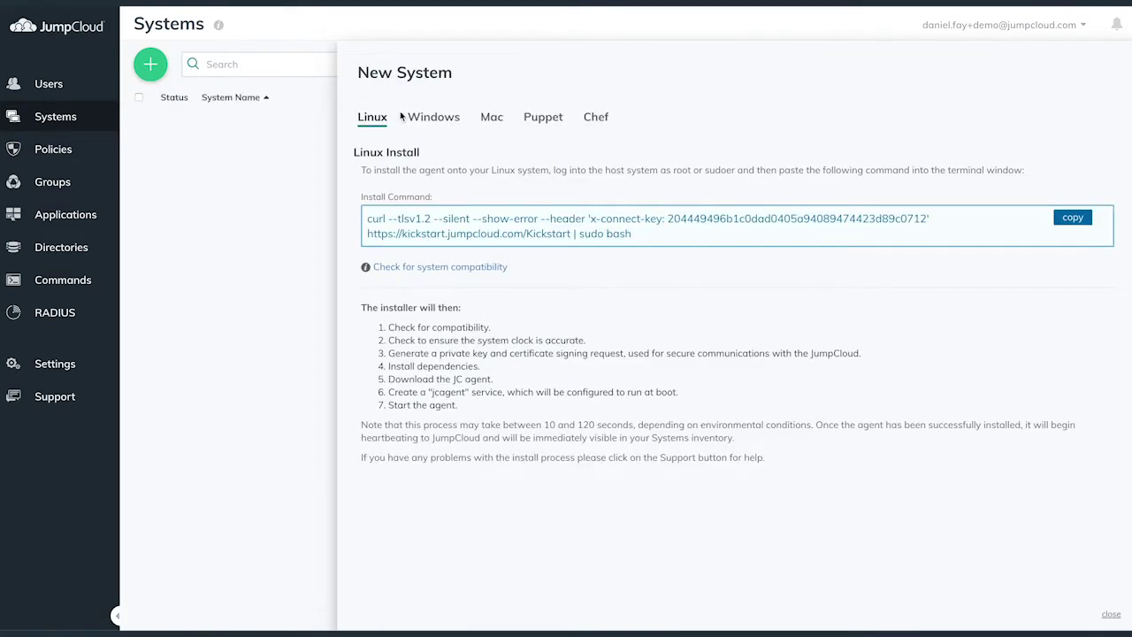
{"action": "left_click", "coordinate": [434, 119]}
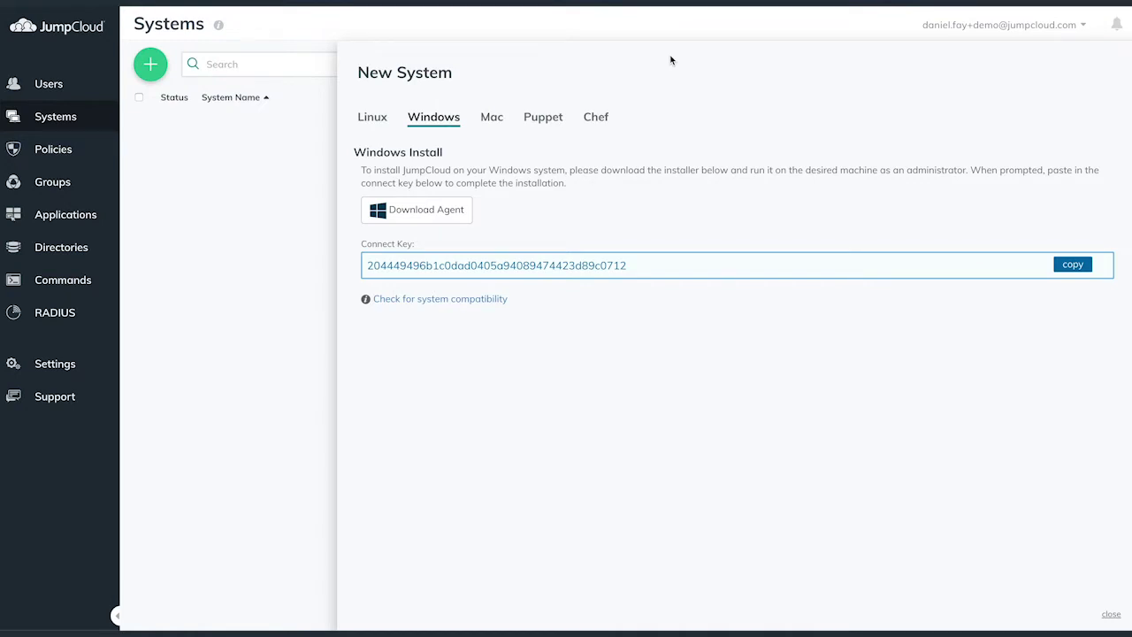
{"action": "left_click", "coordinate": [445, 218]}
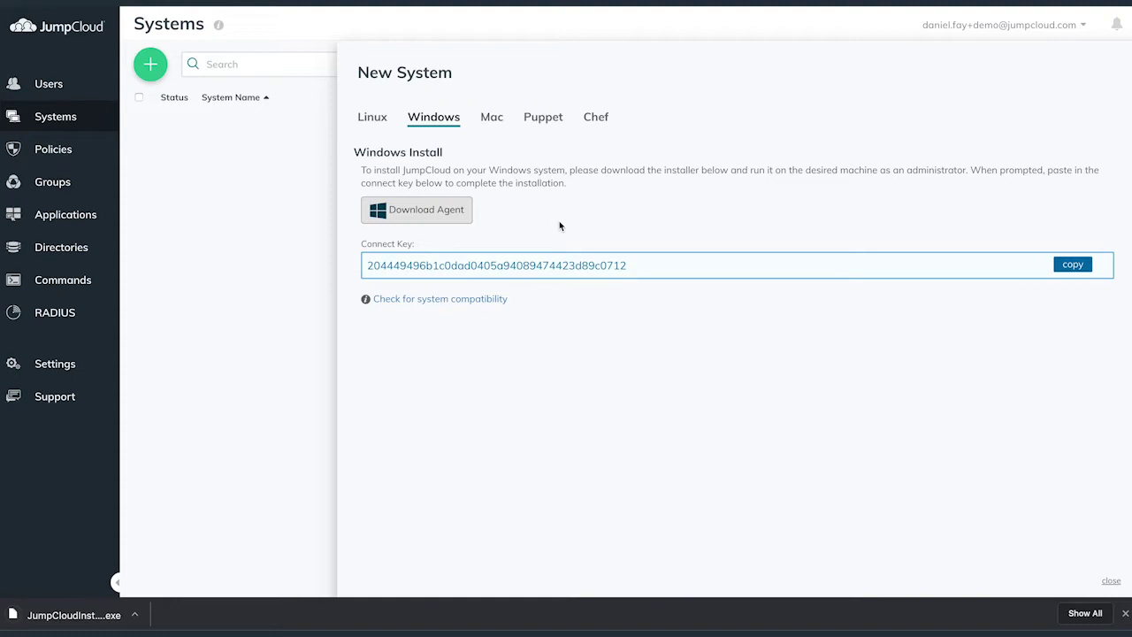
{"action": "left_click", "coordinate": [1073, 265]}
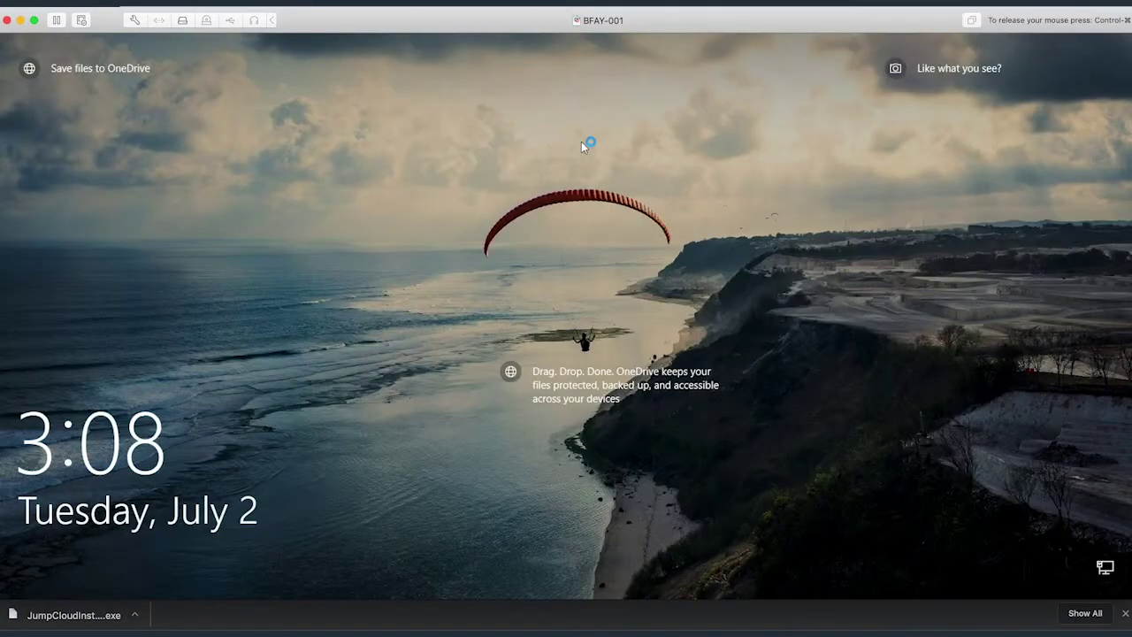
- Sign in to the local Windows account by entering and checking its password
{"action": "left_click", "coordinate": [581, 141]}
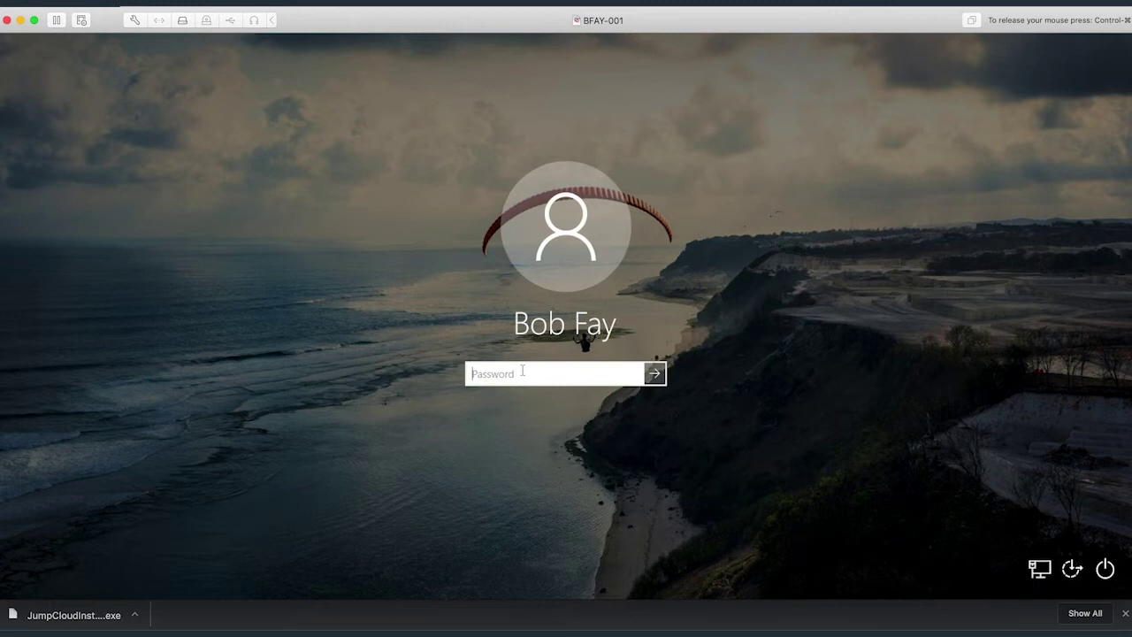
{"action": "type", "text": "••••••••••"}
{"action": "left_click", "coordinate": [636, 375]}
{"action": "key", "text": "Return"}
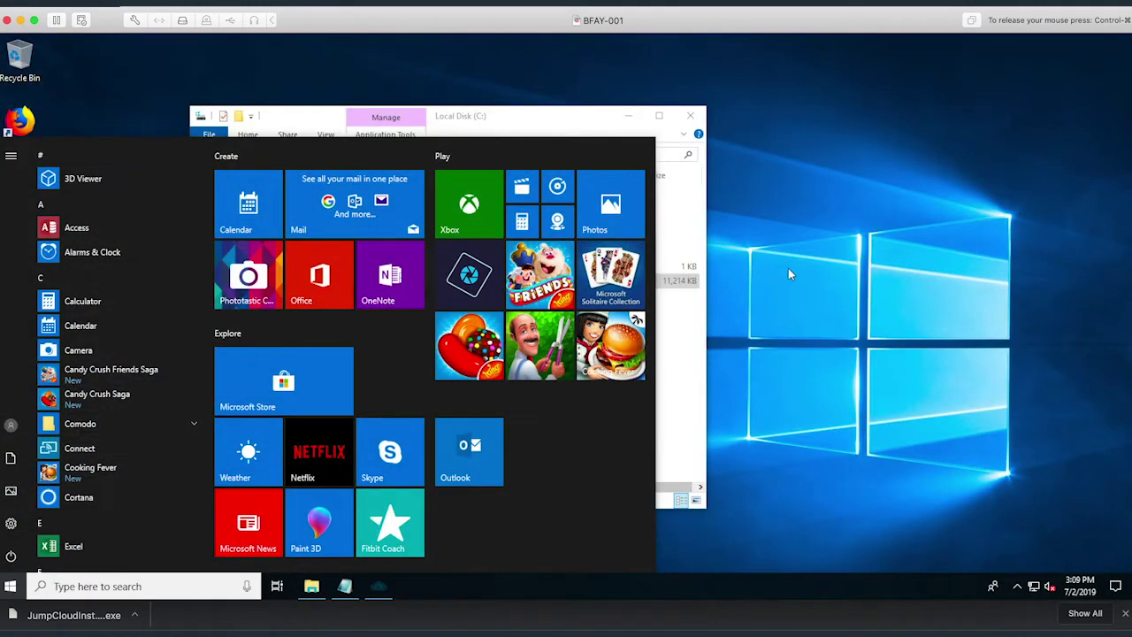
- Run JumpCloudInstaller from the C: drive, accepting the default install folder
{"action": "left_click", "coordinate": [787, 270]}
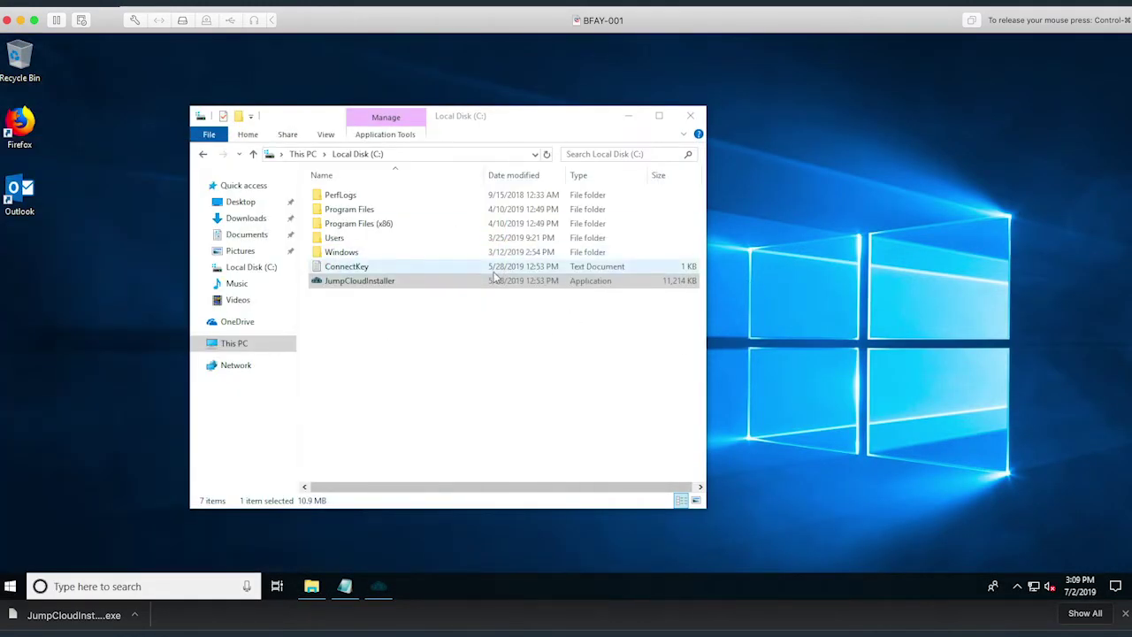
{"action": "left_click", "coordinate": [471, 341]}
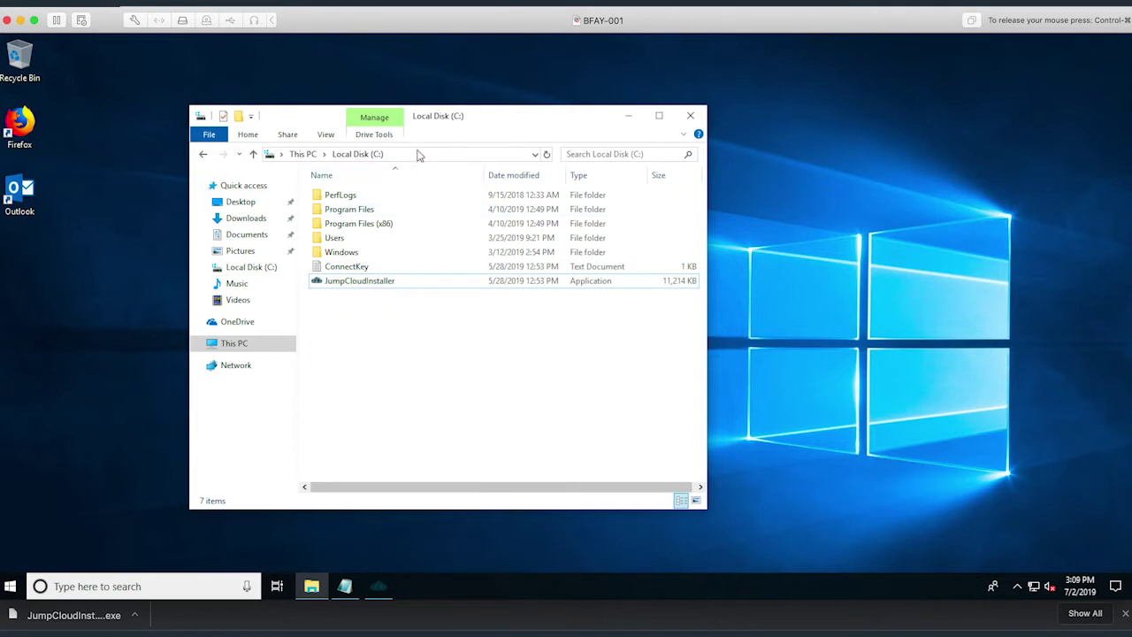
{"action": "left_click", "coordinate": [392, 285]}
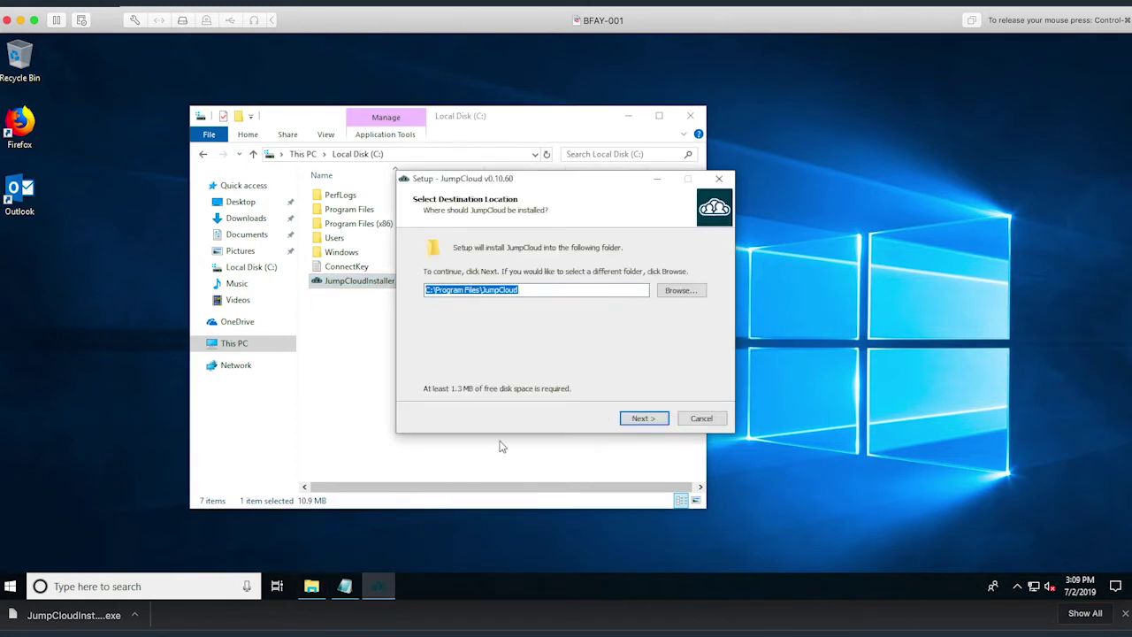
{"action": "left_click", "coordinate": [646, 418]}
{"action": "left_click", "coordinate": [646, 419]}
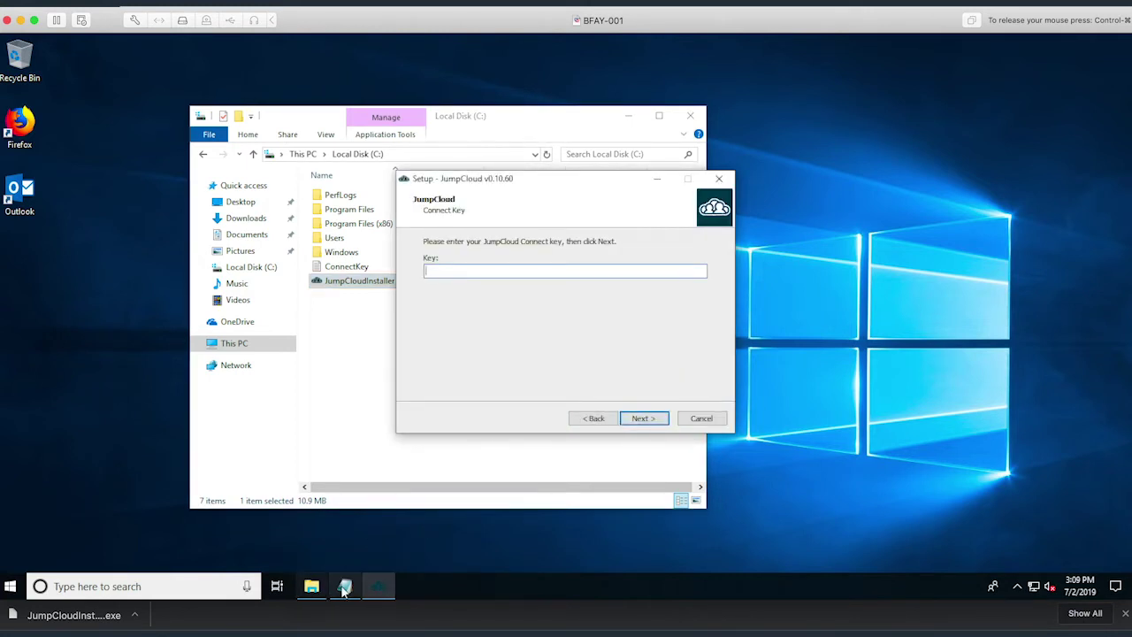
- Paste the connect key from the ConnectKey note into Key and complete installation
{"action": "left_click", "coordinate": [344, 588]}
{"action": "double_click", "coordinate": [223, 75]}
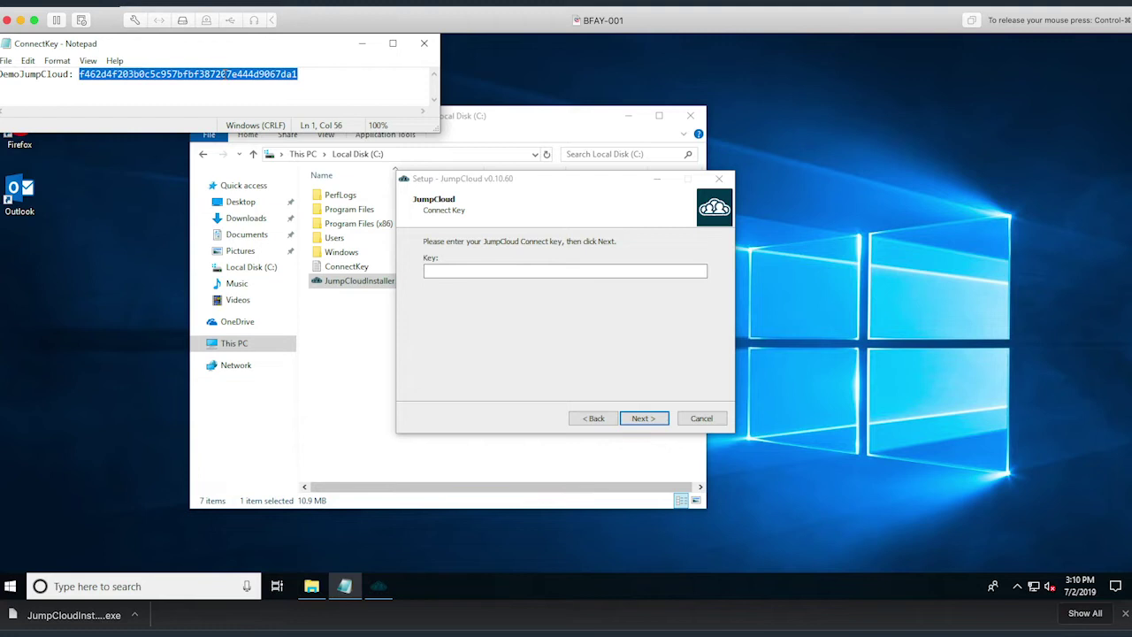
{"action": "left_click", "coordinate": [466, 270]}
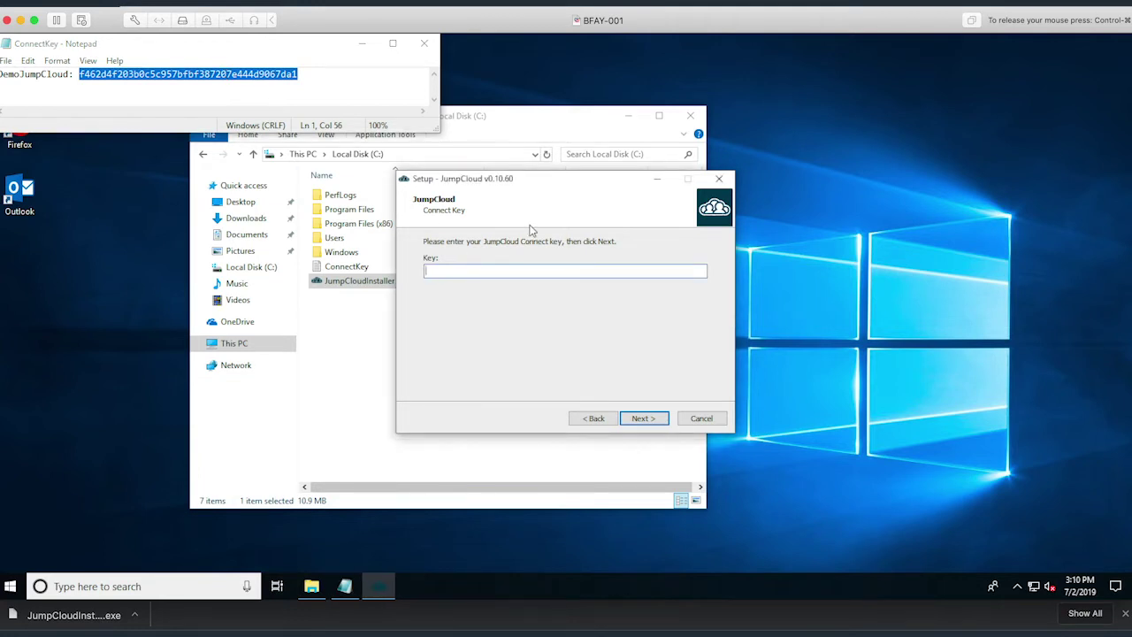
{"action": "key", "text": "ctrl+v"}
{"action": "left_click", "coordinate": [637, 415]}
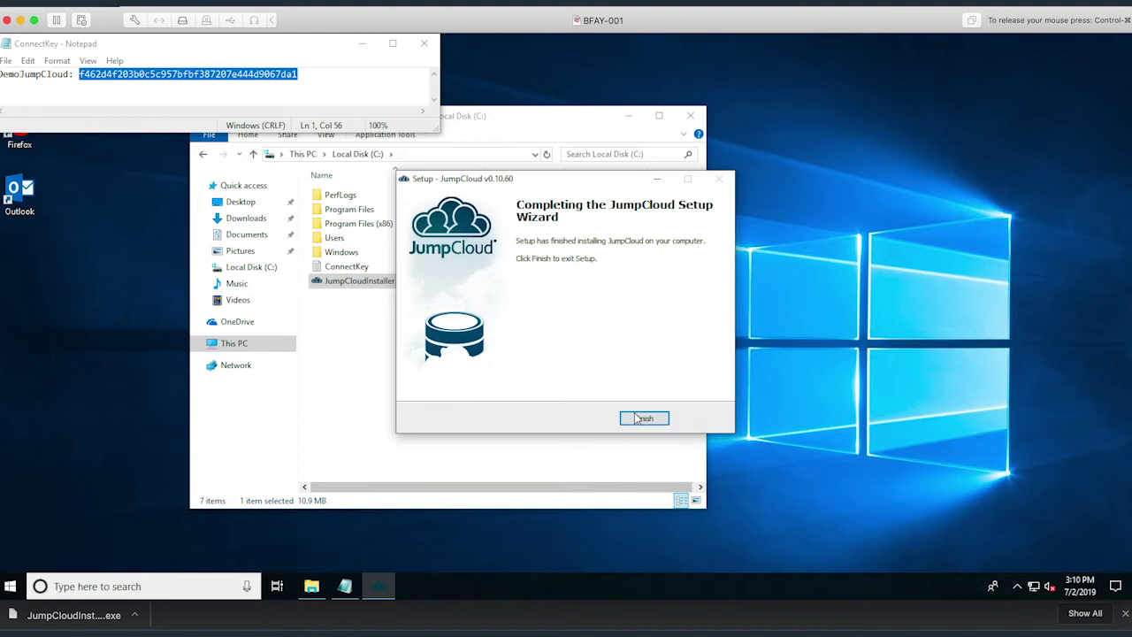
{"action": "left_click", "coordinate": [646, 418]}
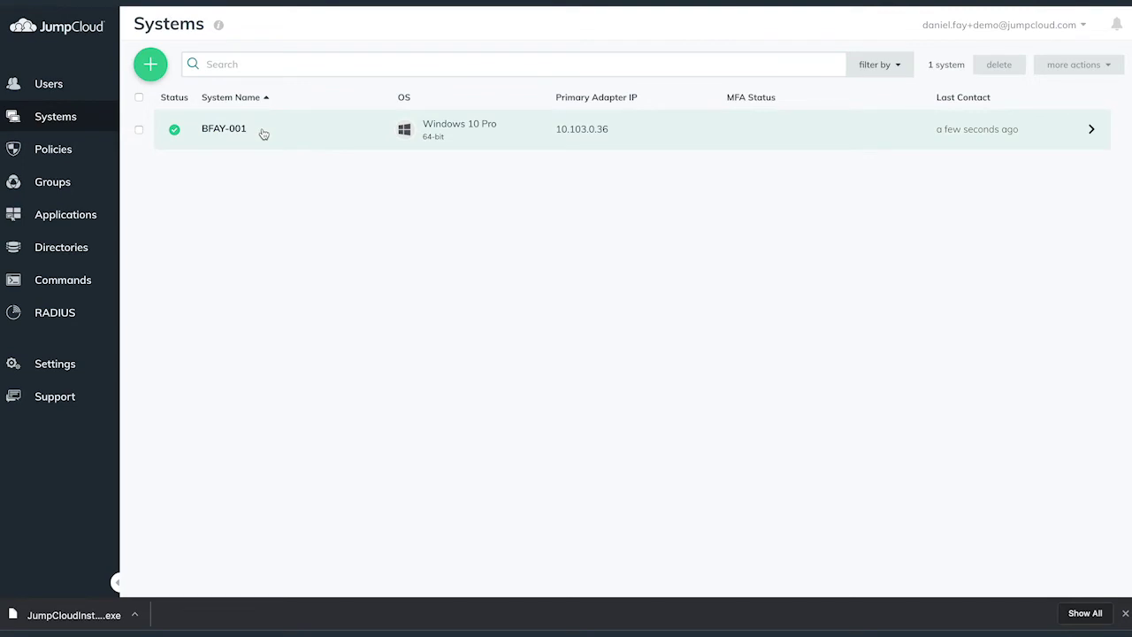
{"action": "left_click", "coordinate": [264, 134]}
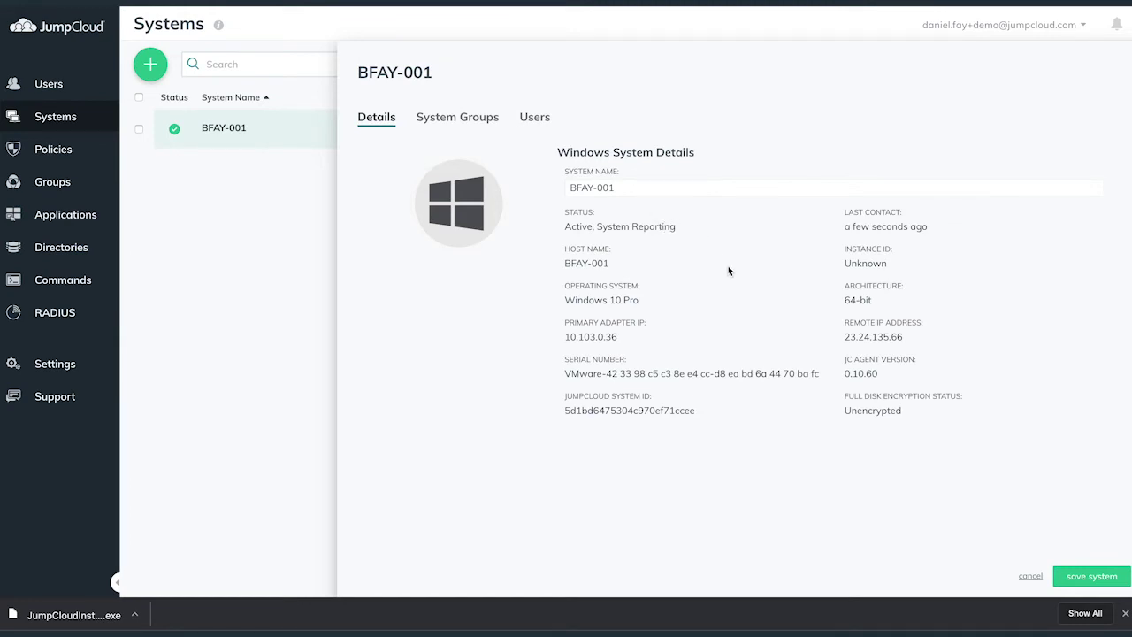
{"action": "left_click", "coordinate": [1031, 577]}
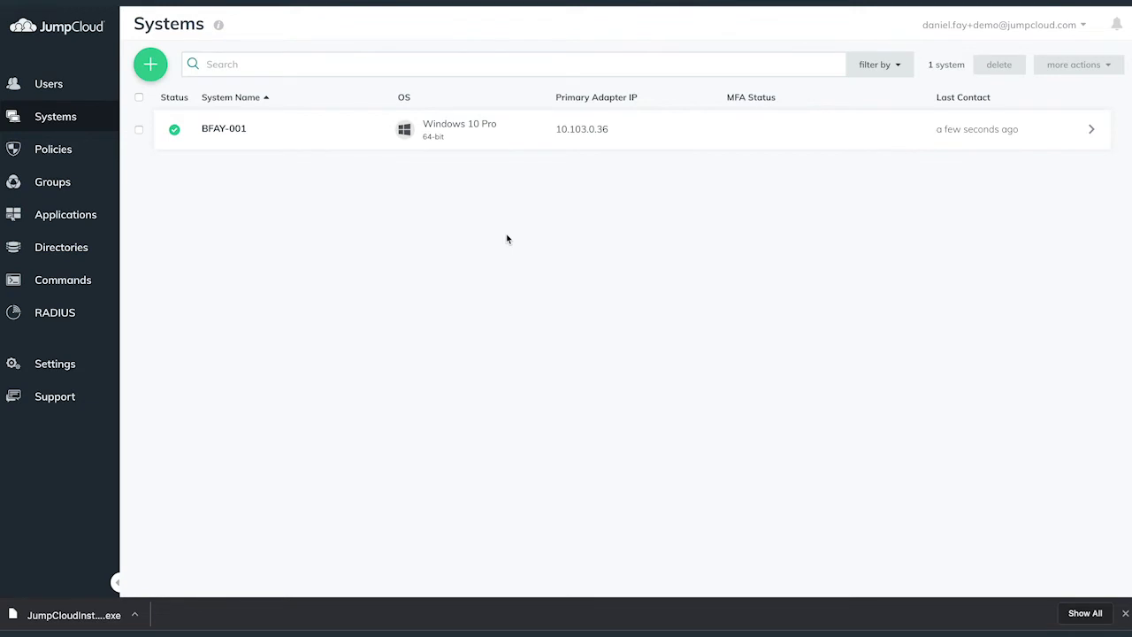
{"action": "left_click", "coordinate": [81, 86]}
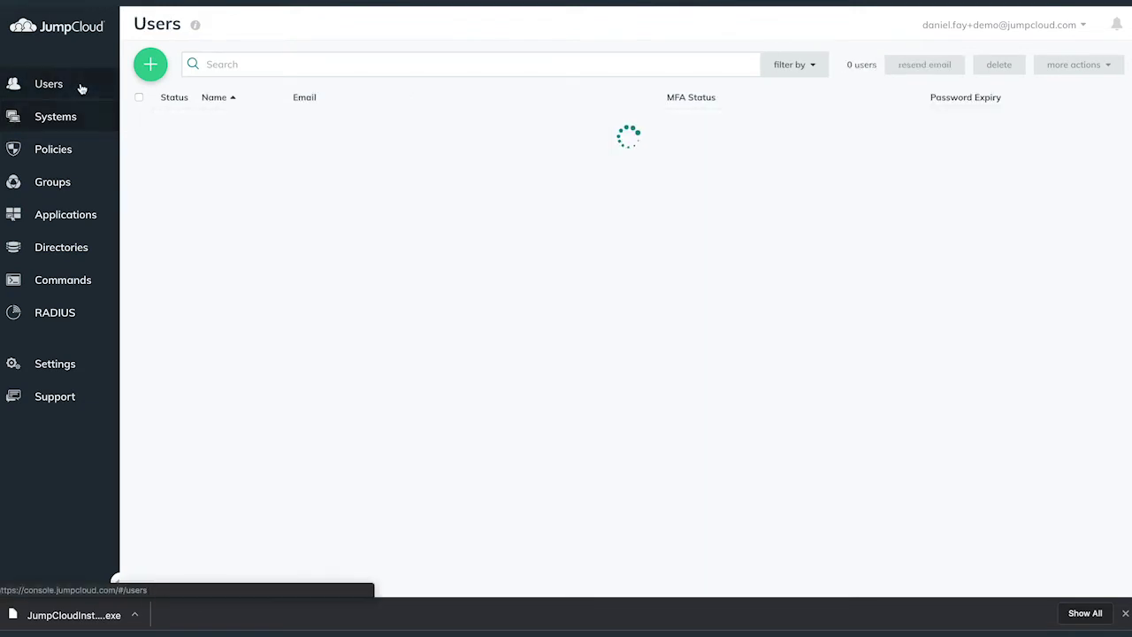
{"action": "left_click", "coordinate": [371, 139]}
{"action": "double_click", "coordinate": [584, 236]}
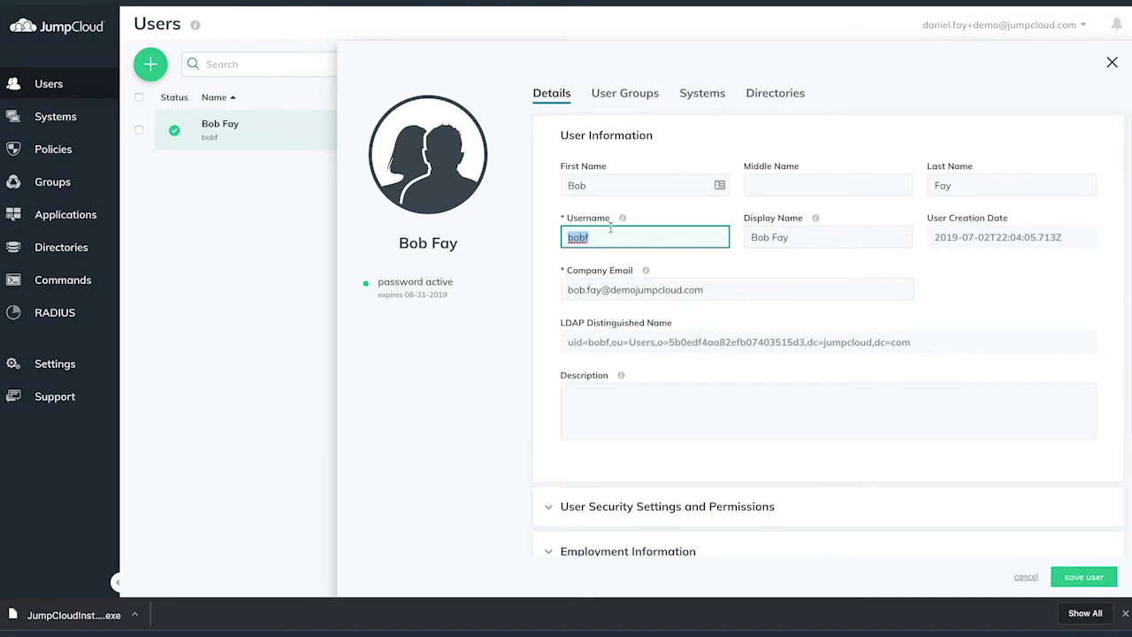
{"action": "left_click", "coordinate": [624, 232]}
{"action": "left_click", "coordinate": [74, 126]}
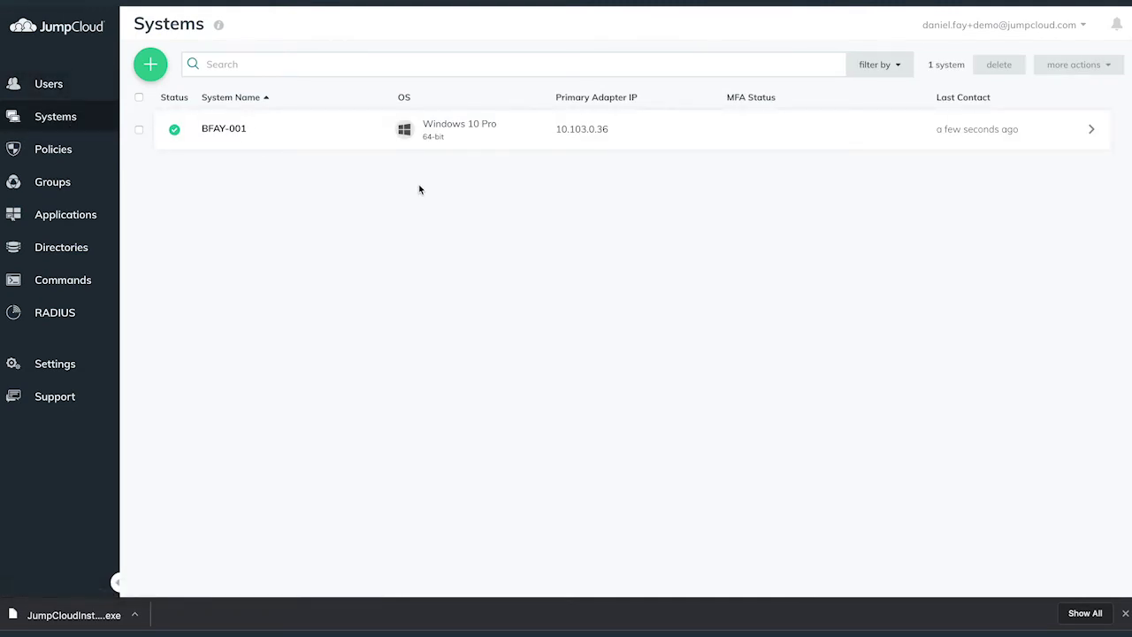
- Bind the user to BFAY-001 with Standard User rights and save the system
{"action": "left_click", "coordinate": [321, 137]}
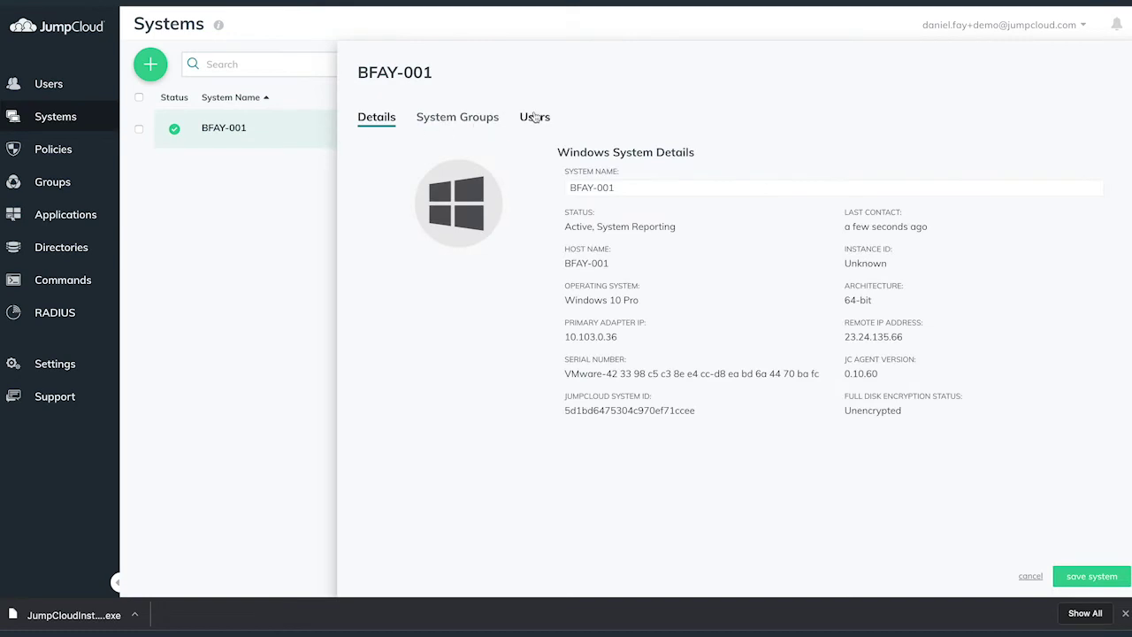
{"action": "left_click", "coordinate": [536, 117]}
{"action": "left_click", "coordinate": [357, 241]}
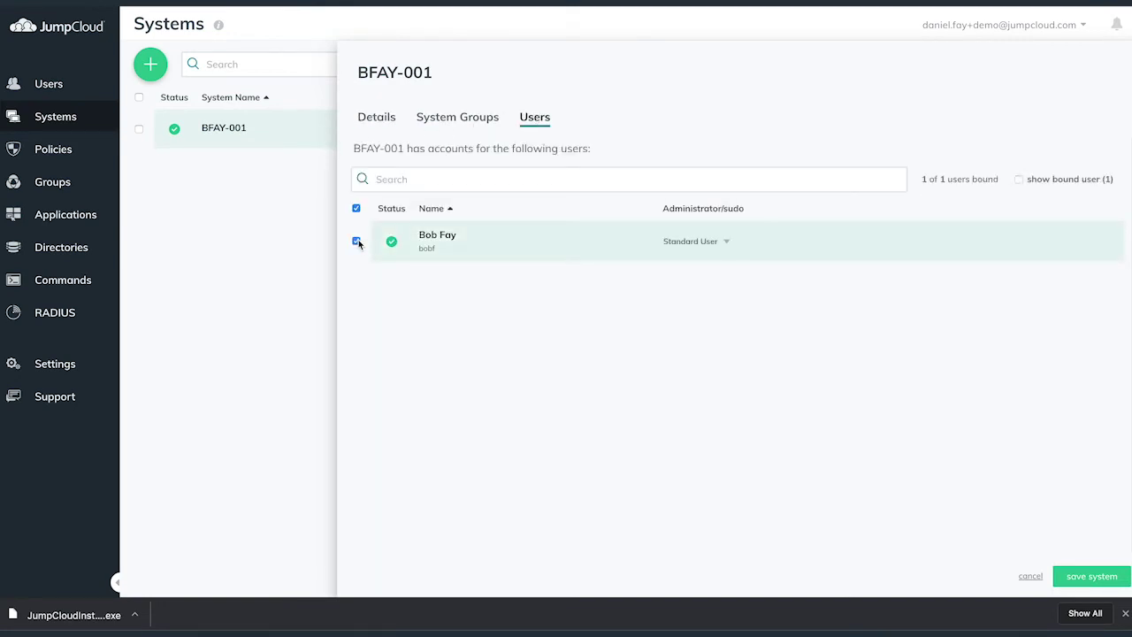
{"action": "left_click", "coordinate": [695, 244]}
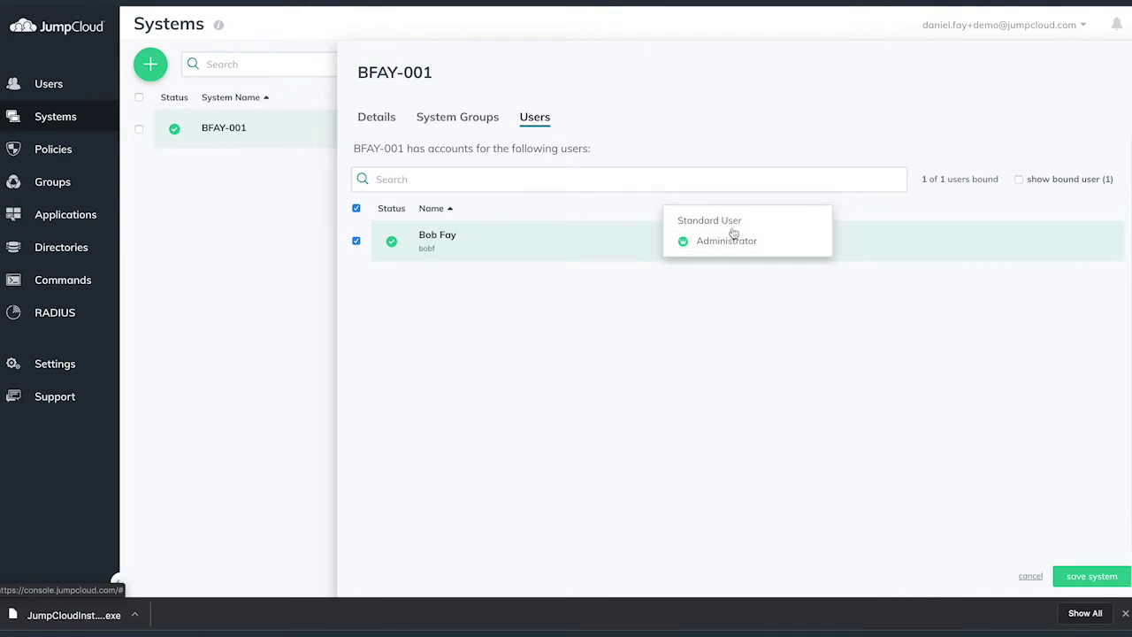
{"action": "left_click", "coordinate": [710, 221]}
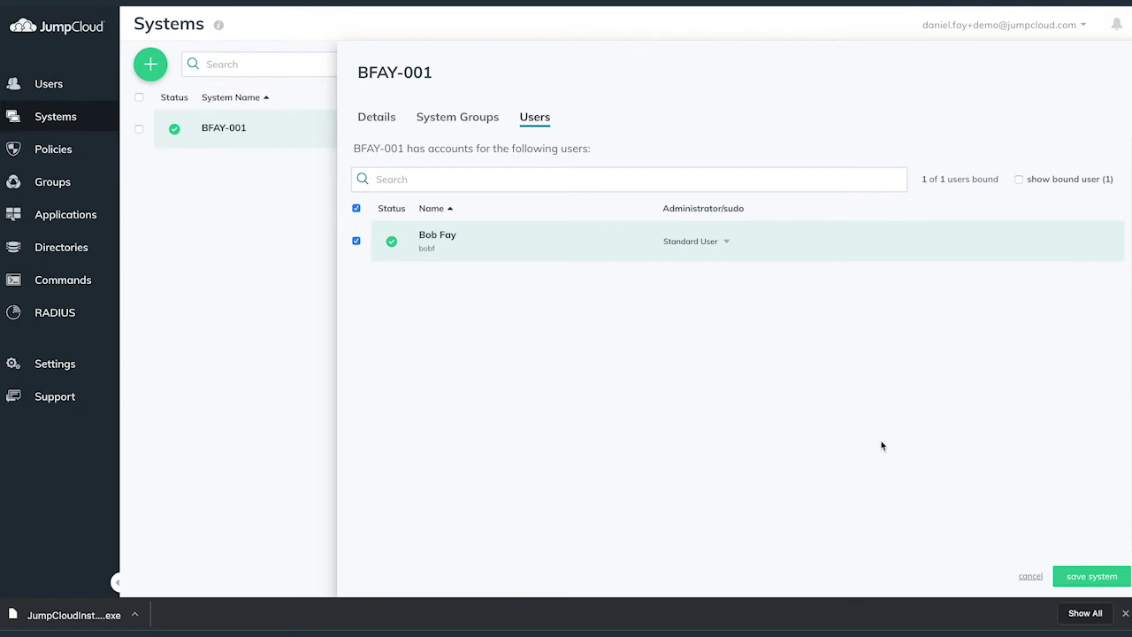
{"action": "left_click", "coordinate": [1085, 577]}
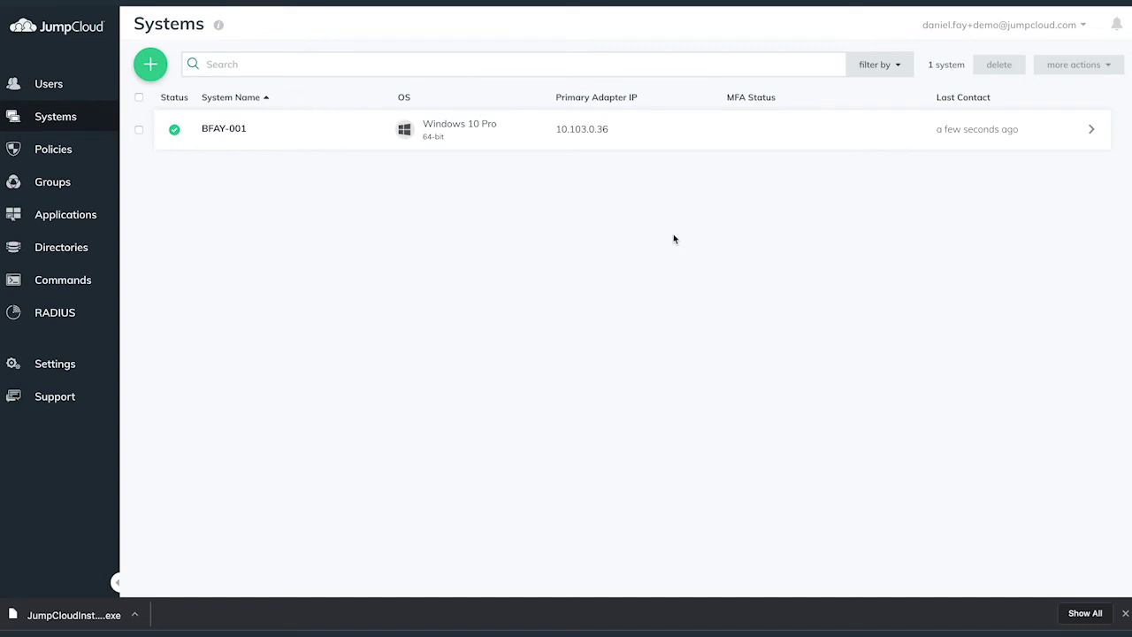
- Open the bound user's details from the Users list and select the username value
{"action": "left_click", "coordinate": [83, 83]}
{"action": "left_click", "coordinate": [455, 144]}
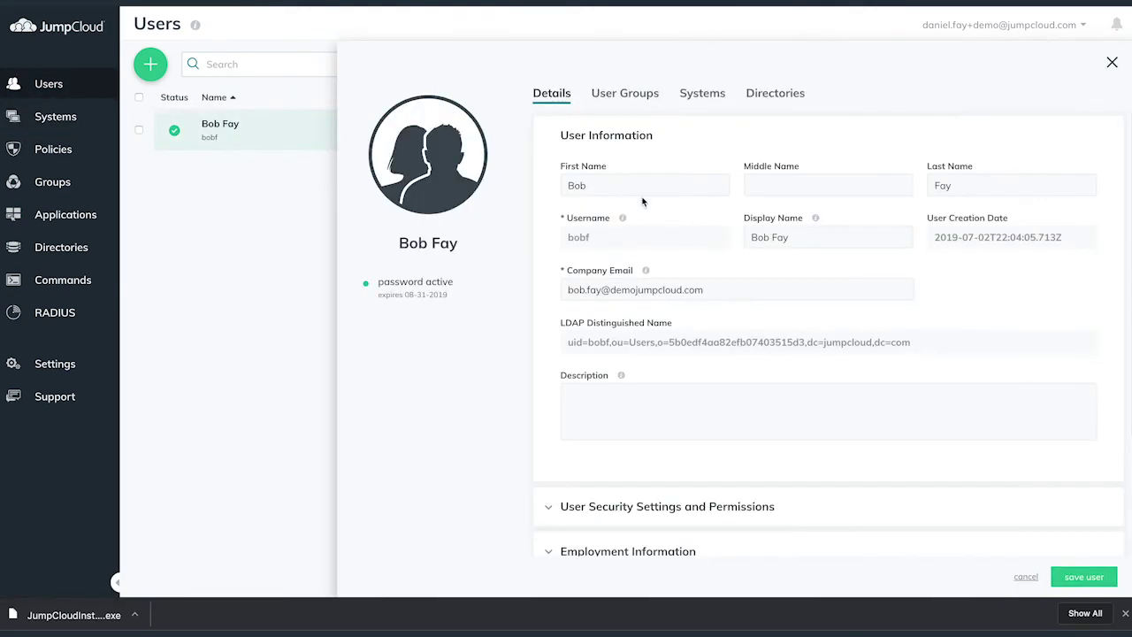
{"action": "left_click_drag", "start_coordinate": [649, 242], "coordinate": [564, 242]}
{"action": "left_click", "coordinate": [550, 257]}
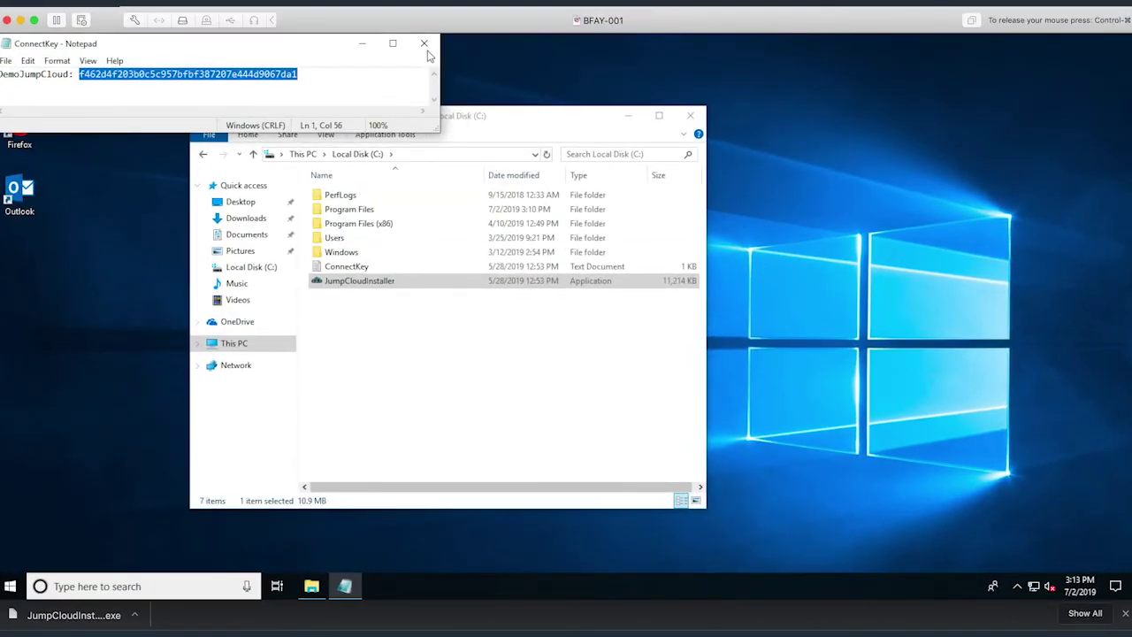
- Close the ConnectKey note without saving and close the Local Disk (C:) window
{"action": "key", "text": "alt+F4"}
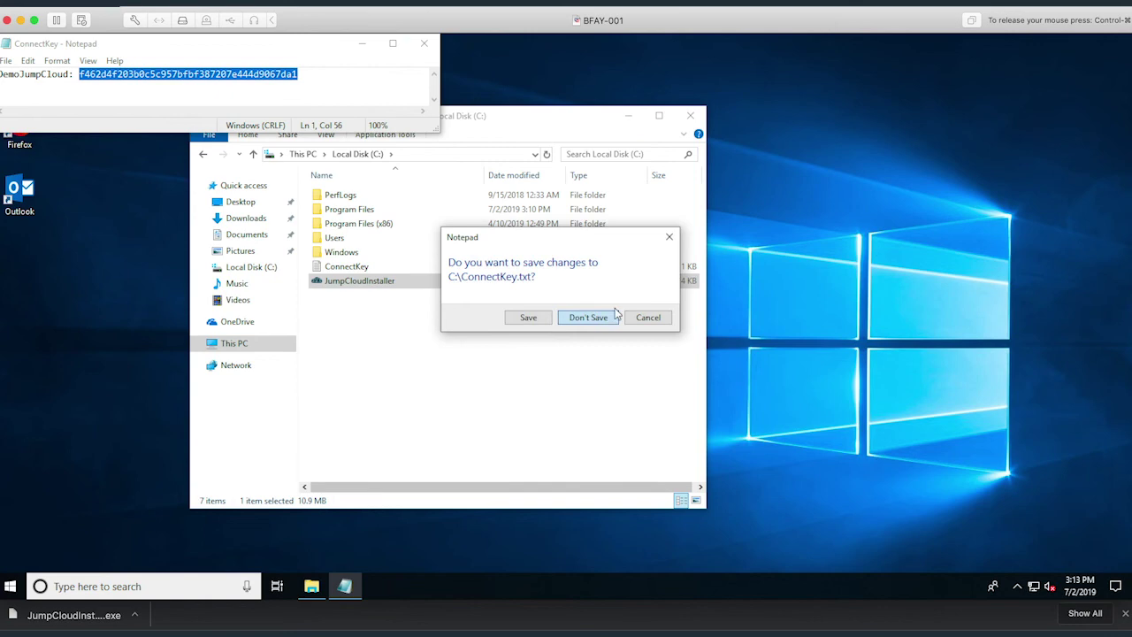
{"action": "left_click", "coordinate": [611, 322]}
{"action": "left_click", "coordinate": [690, 115]}
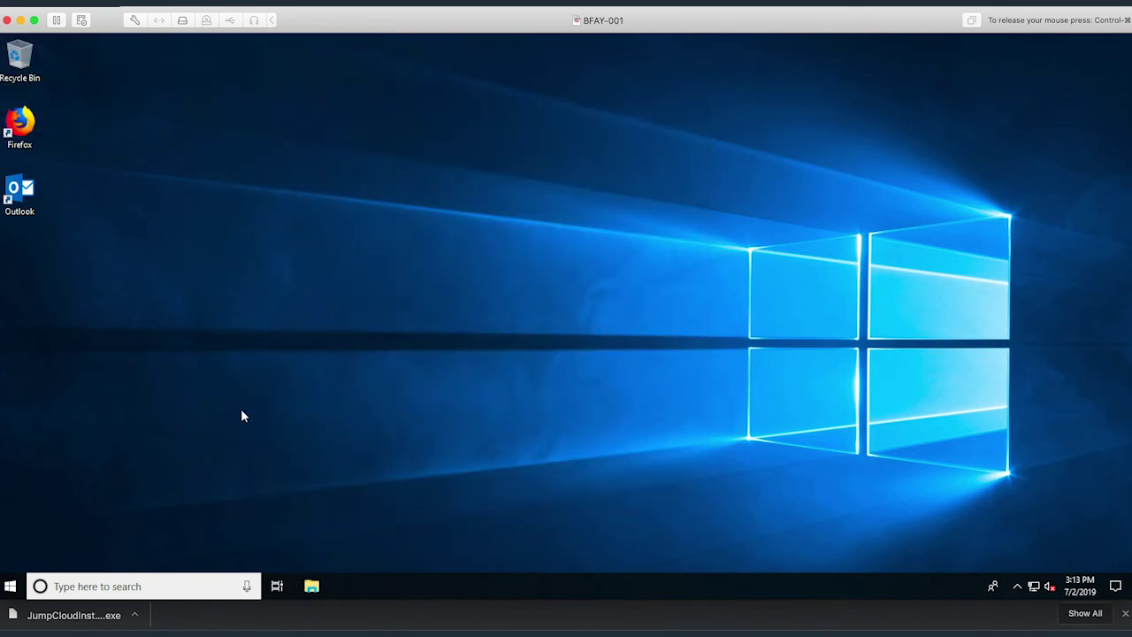
- Sign out of the current Windows session from the Start menu account options
{"action": "left_click", "coordinate": [10, 586]}
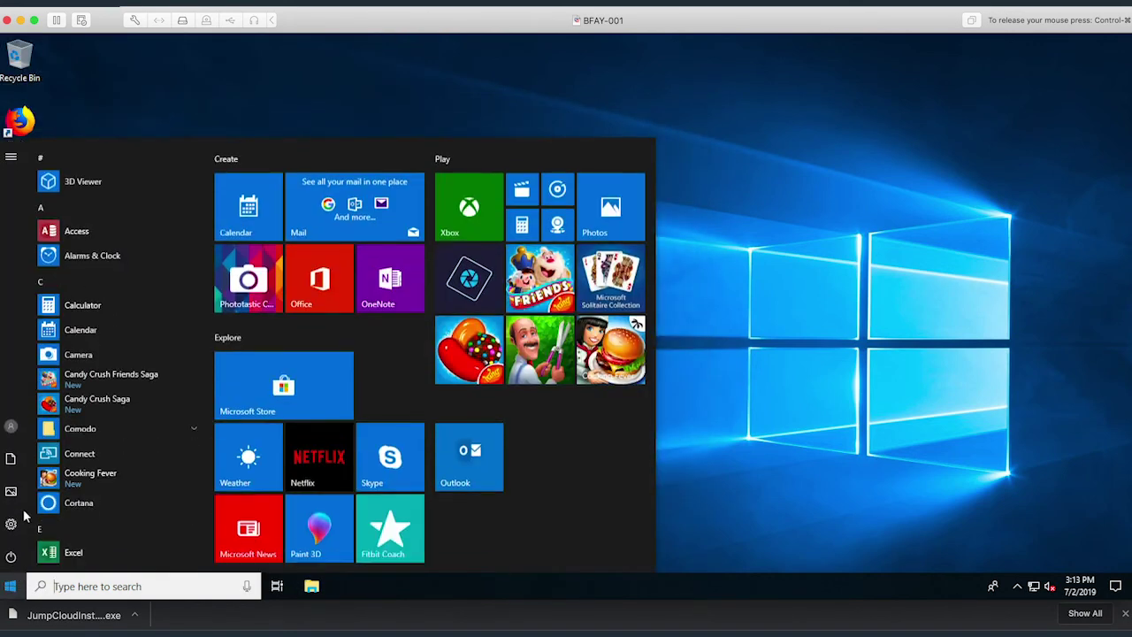
{"action": "left_click", "coordinate": [12, 429]}
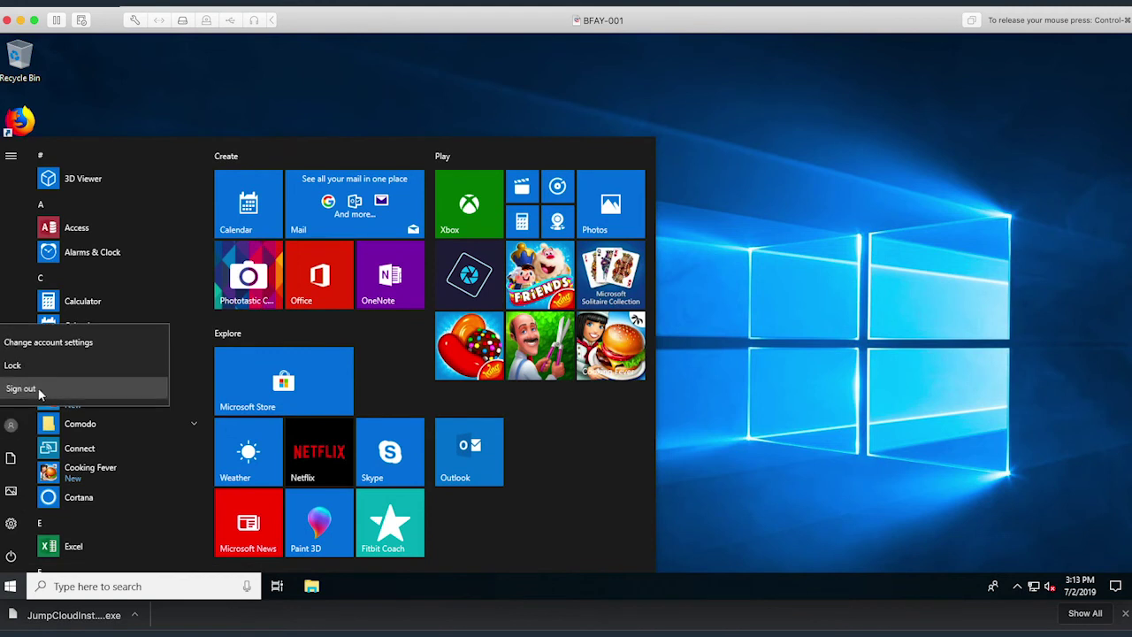
{"action": "left_click", "coordinate": [26, 391]}
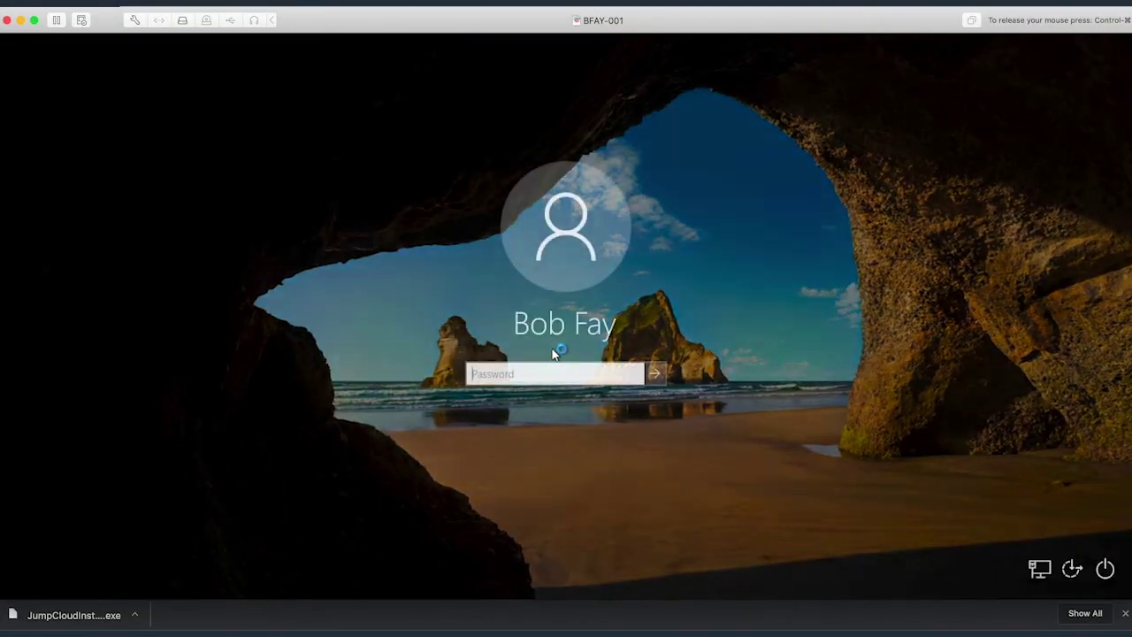
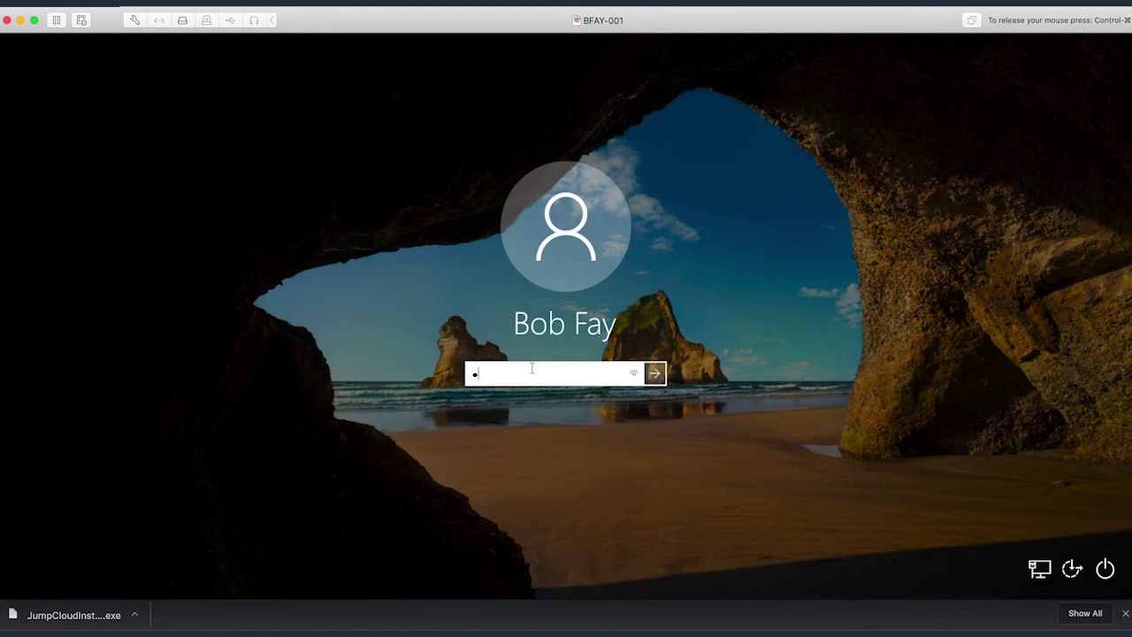
- Enter the user's JumpCloud password, verify it, and submit to sign in
{"action": "left_click", "coordinate": [634, 375]}
{"action": "key", "text": "Return"}
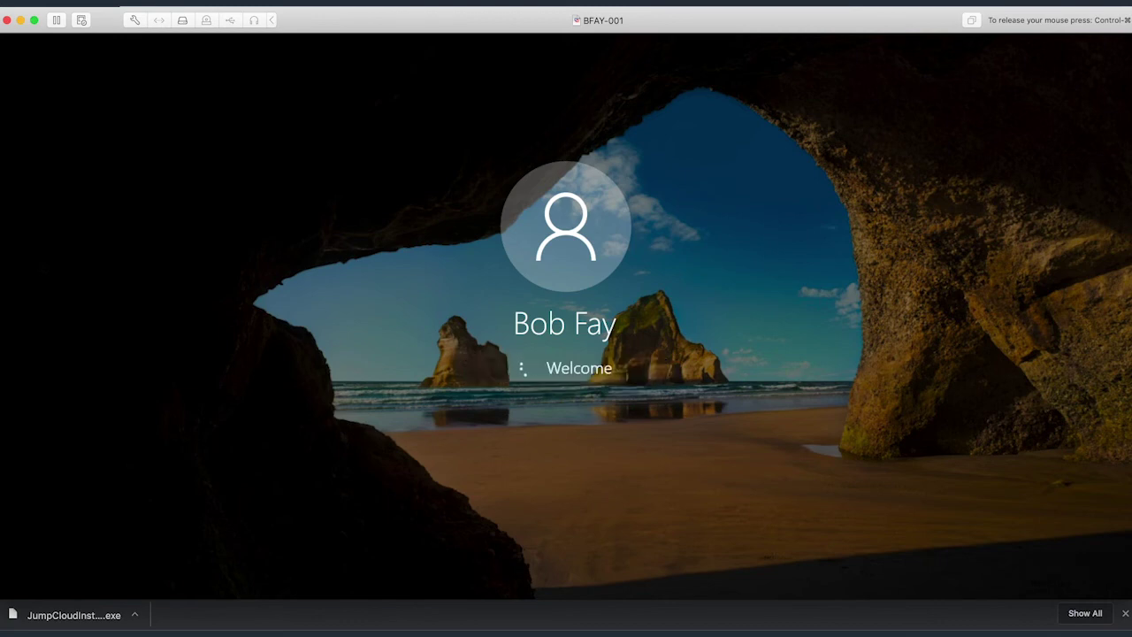